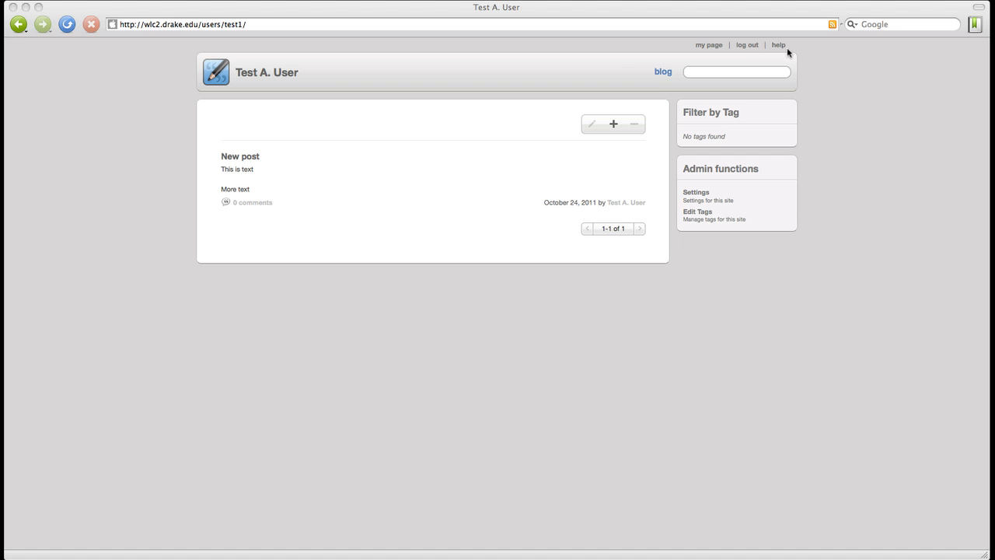
Open the account's personal settings from the user's own page
{"action": "left_click", "coordinate": [719, 44]}
{"action": "left_click", "coordinate": [719, 45]}
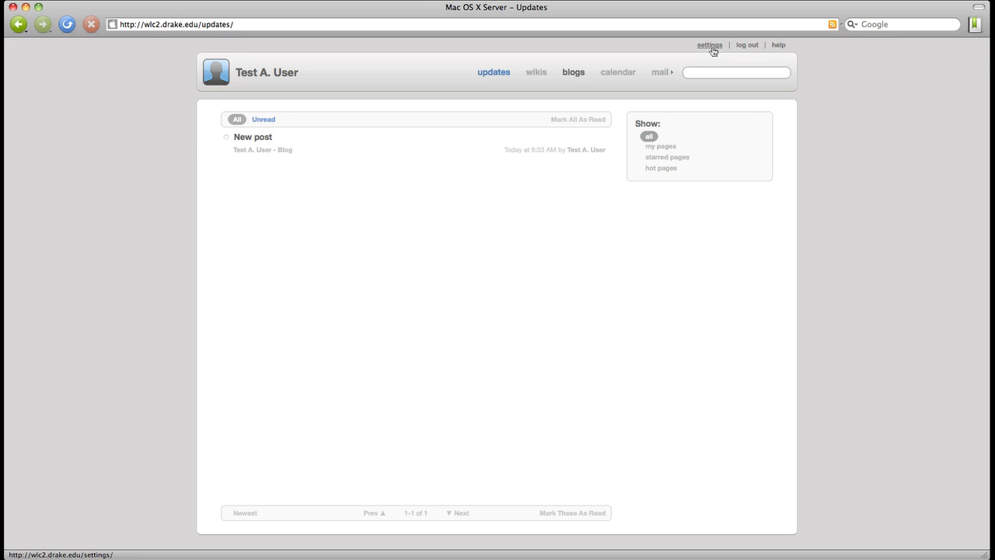
{"action": "left_click", "coordinate": [710, 46]}
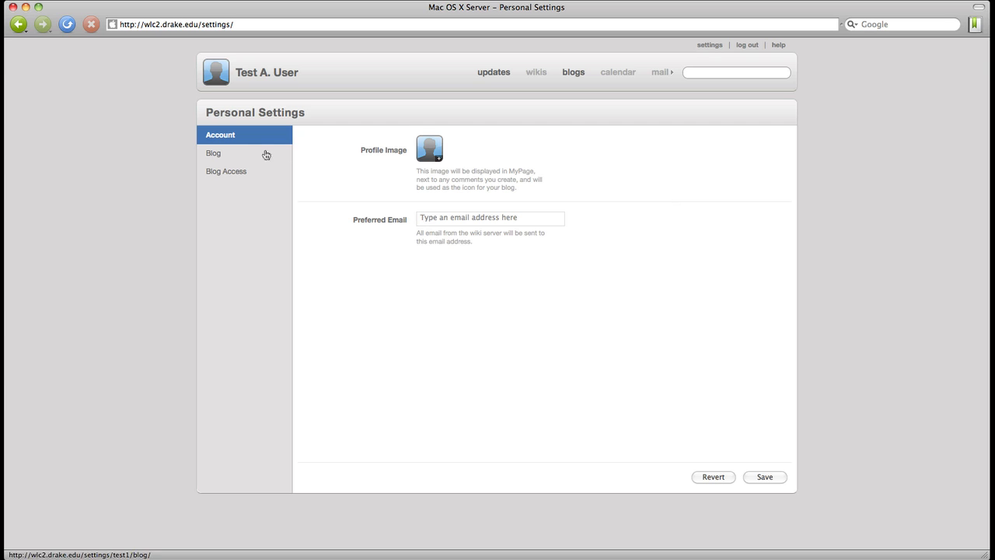
Look through the Blog and Blog Access settings and return to the Account settings
{"action": "left_click", "coordinate": [215, 155]}
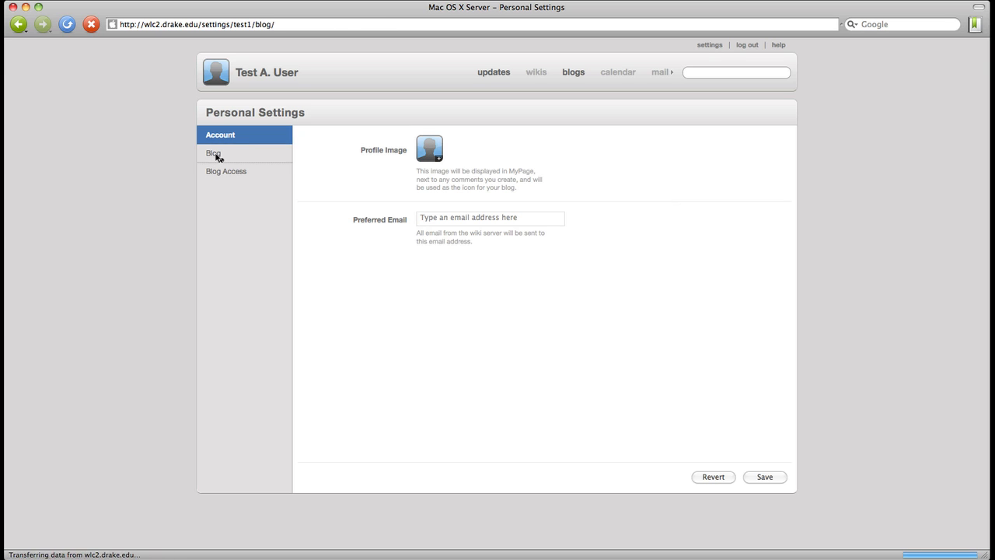
{"action": "left_click", "coordinate": [225, 172]}
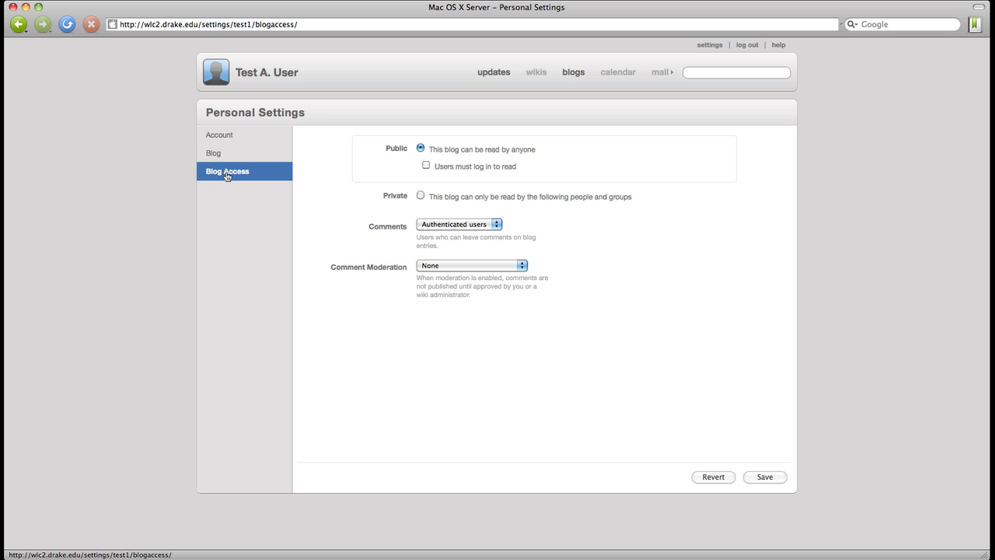
{"action": "left_click", "coordinate": [232, 136]}
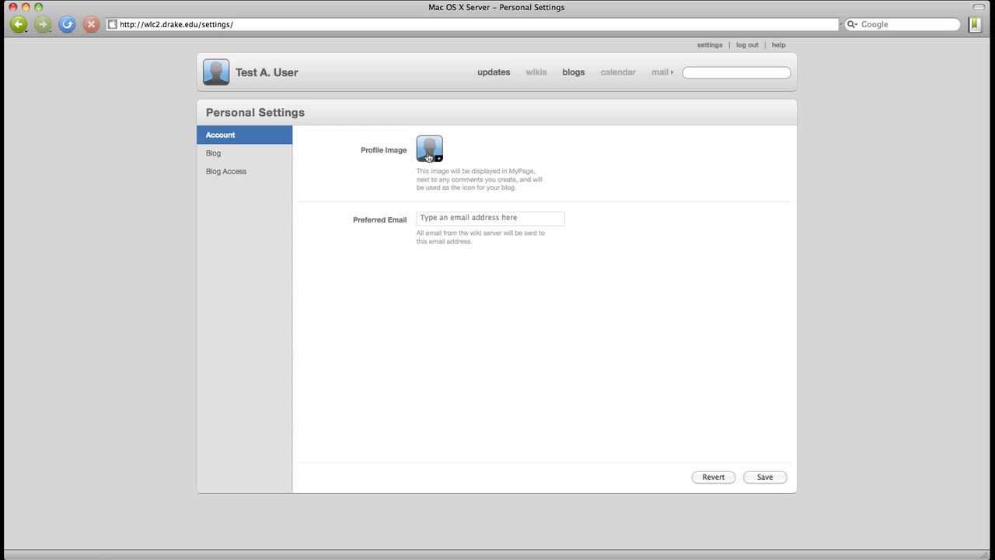
Upload sickpod.gif from the Blog stuff folder as the profile image and save the account settings
{"action": "left_click", "coordinate": [427, 157]}
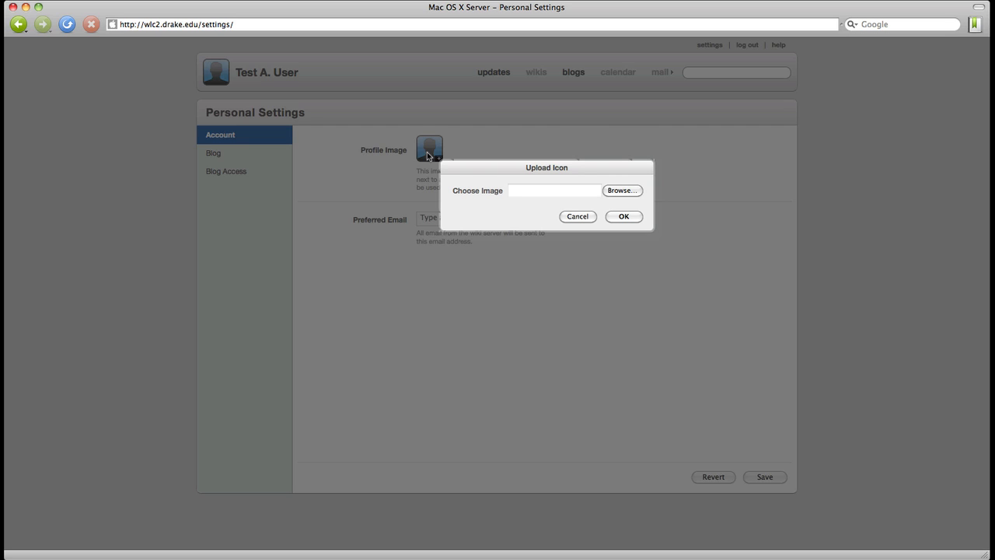
{"action": "left_click", "coordinate": [611, 192]}
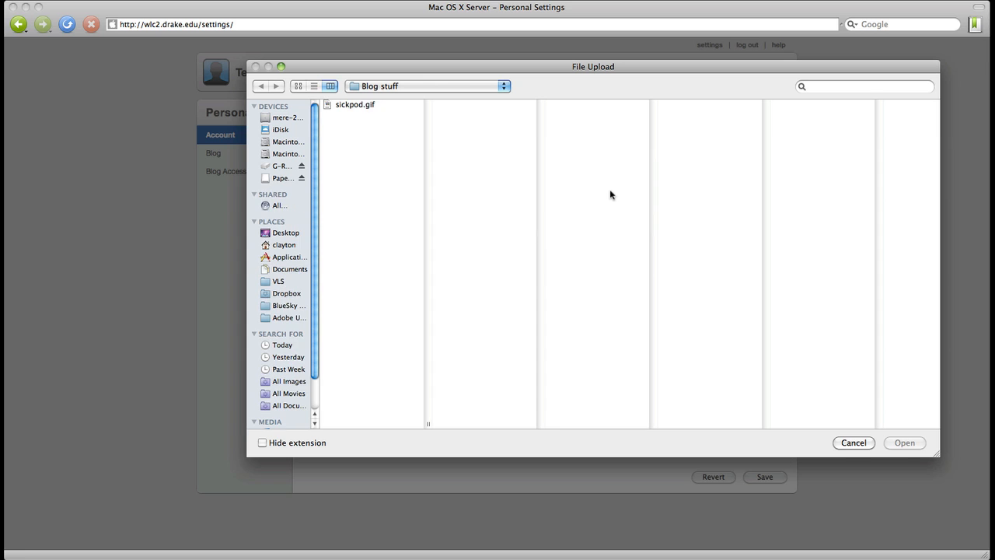
{"action": "left_click", "coordinate": [361, 107]}
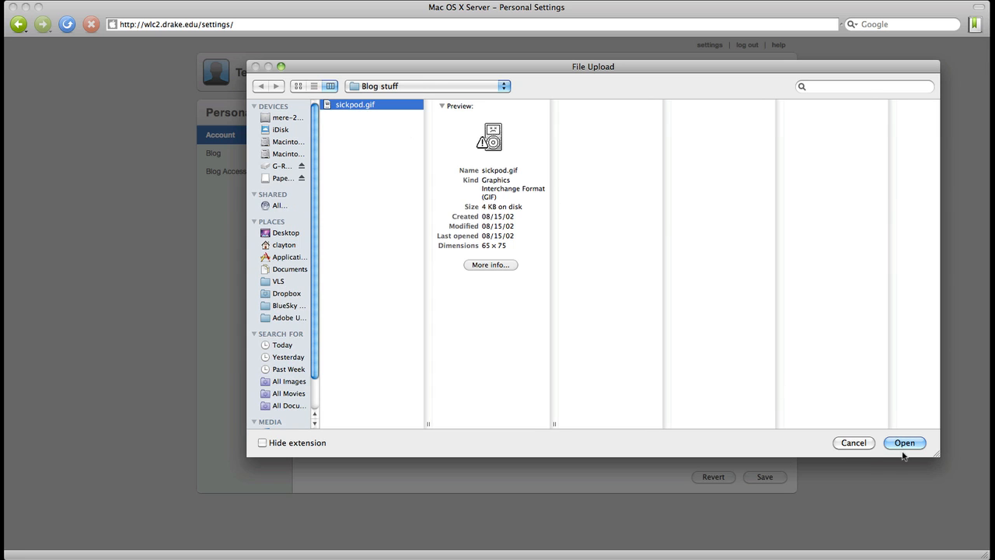
{"action": "left_click", "coordinate": [903, 443]}
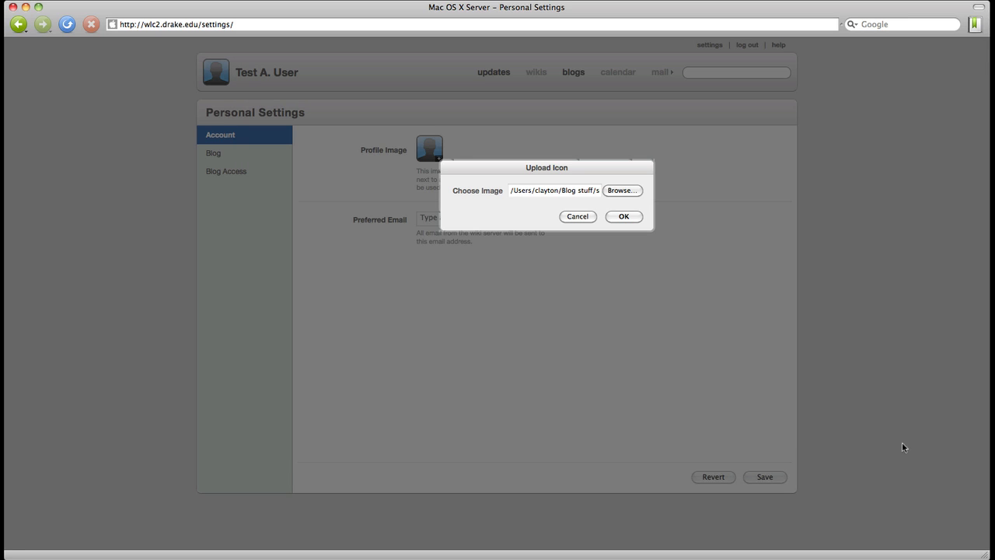
{"action": "left_click", "coordinate": [632, 219]}
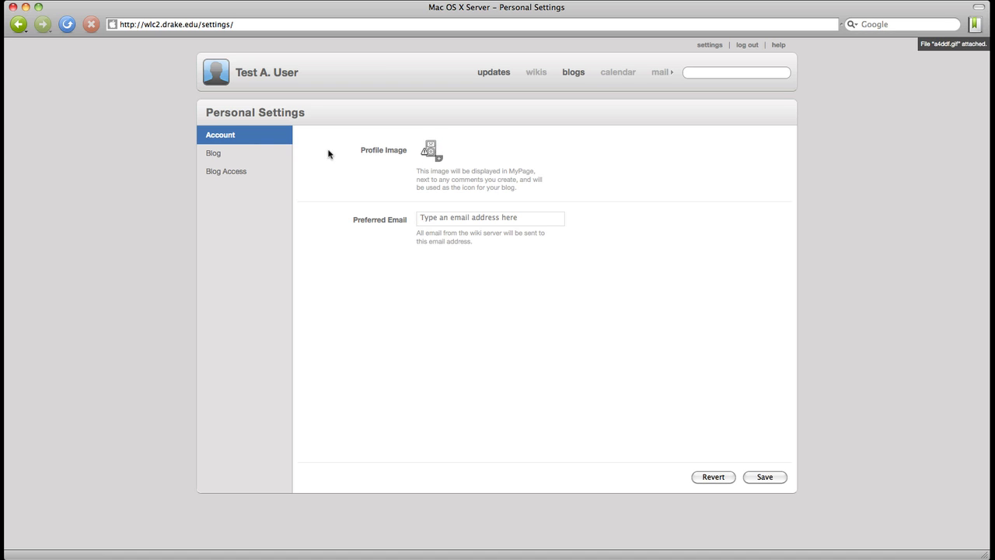
{"action": "left_click", "coordinate": [763, 476]}
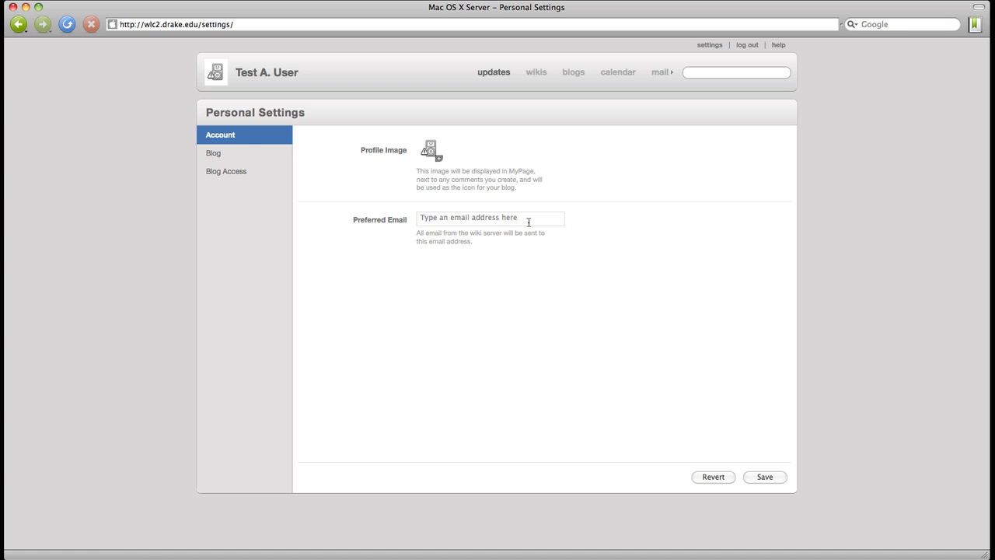
Name the blog "My Great Blog" and save the blog settings
{"action": "left_click", "coordinate": [214, 153]}
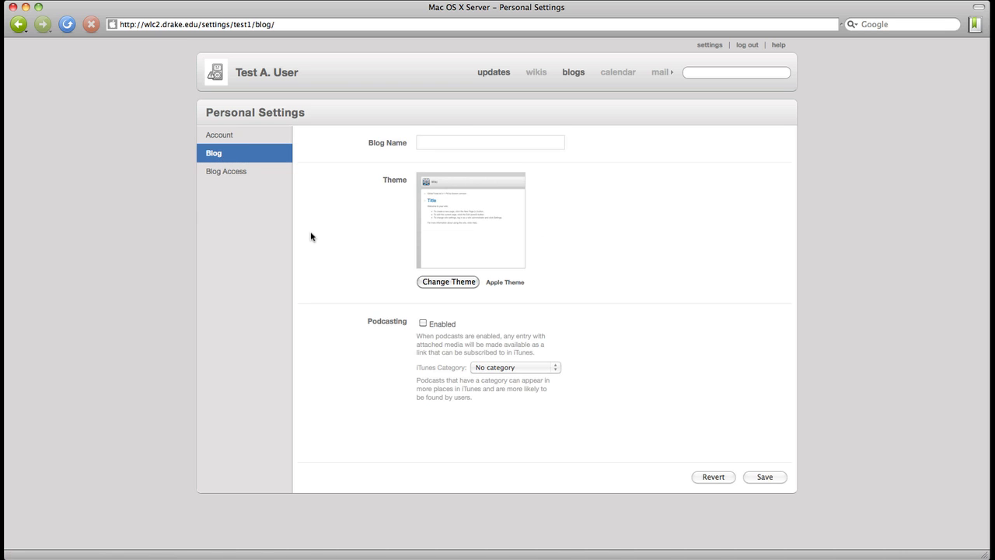
{"action": "left_click", "coordinate": [456, 147]}
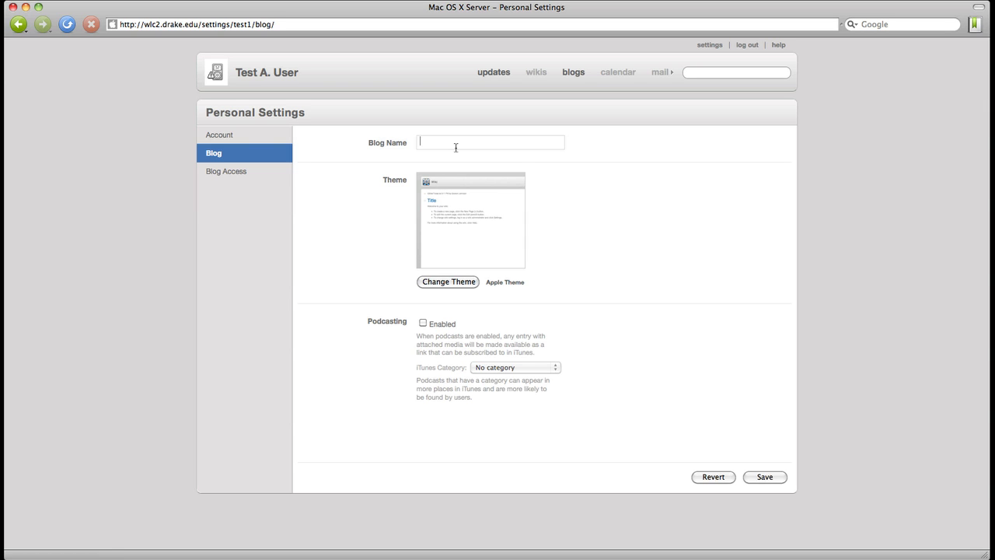
{"action": "type", "text": "My Great Blog"}
{"action": "left_click", "coordinate": [777, 480]}
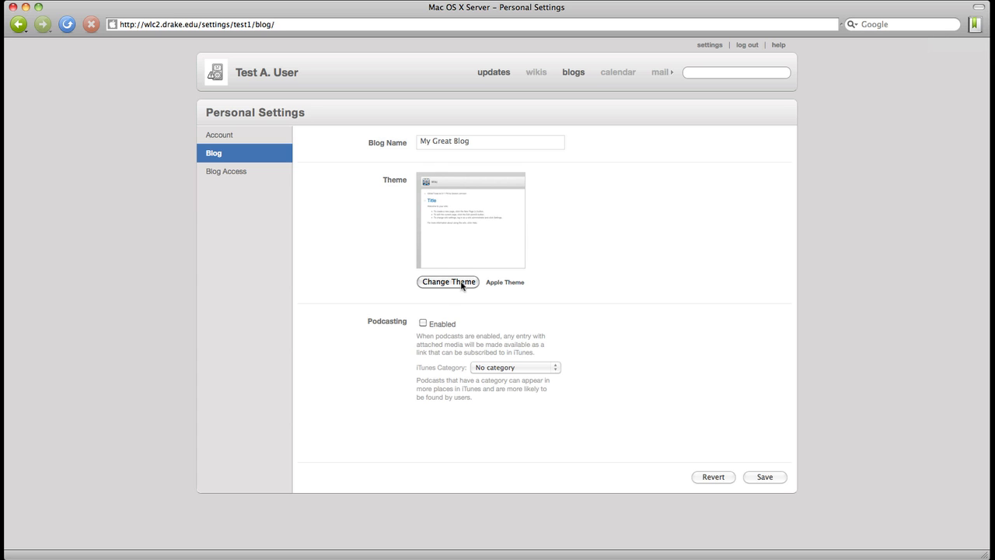
Change the blog's theme to Dark Green and enable podcasting, saving each change
{"action": "left_click", "coordinate": [462, 284]}
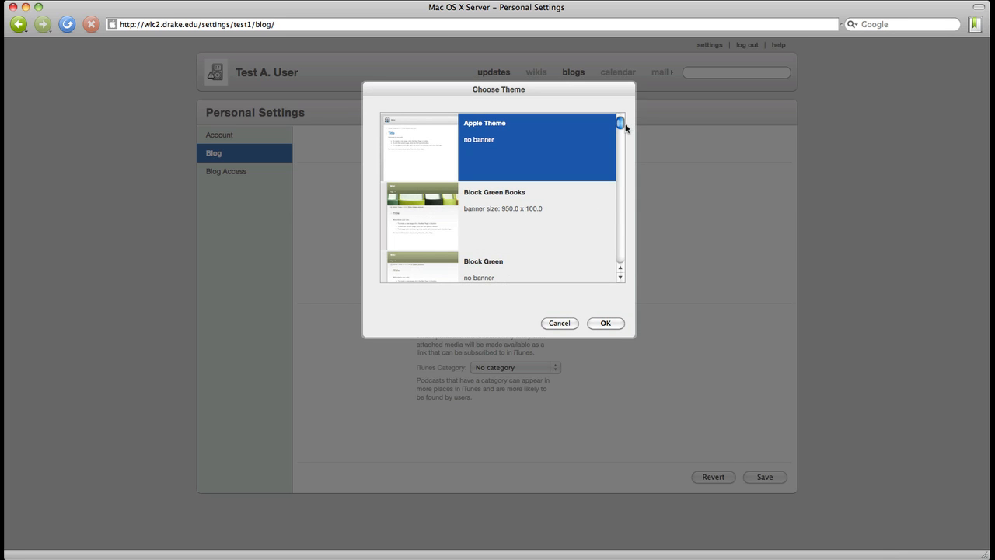
{"action": "left_click_drag", "start_coordinate": [621, 127], "coordinate": [625, 157]}
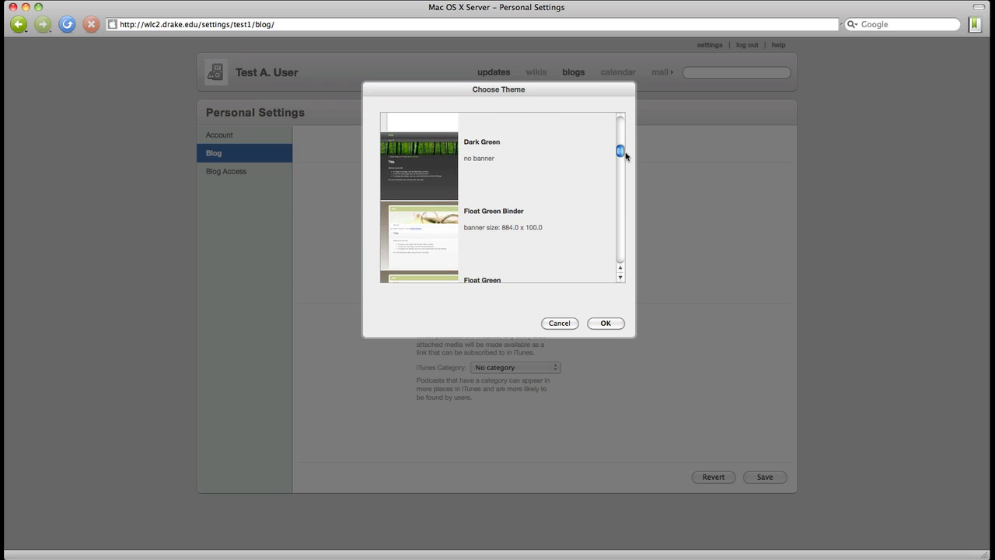
{"action": "left_click", "coordinate": [440, 170]}
{"action": "left_click", "coordinate": [599, 325]}
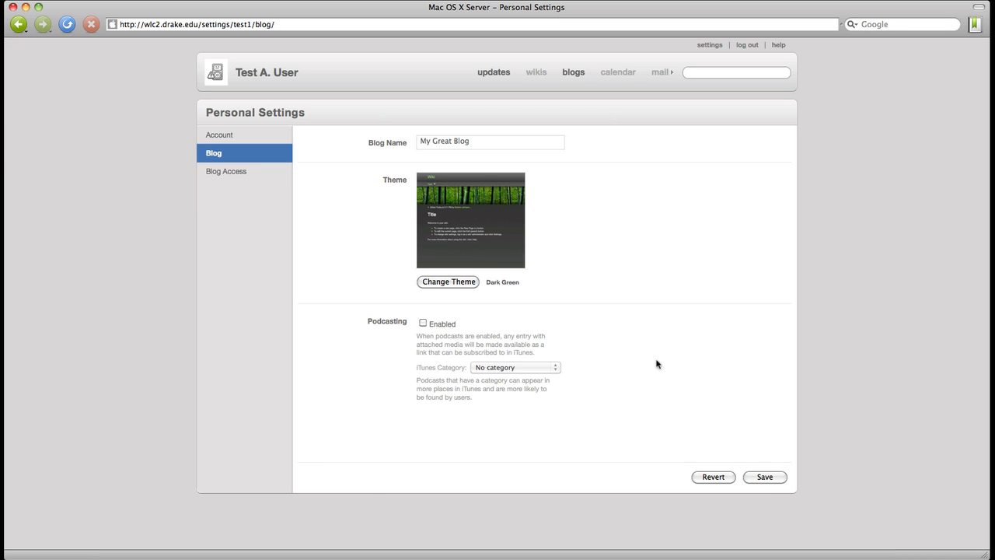
{"action": "left_click", "coordinate": [766, 480]}
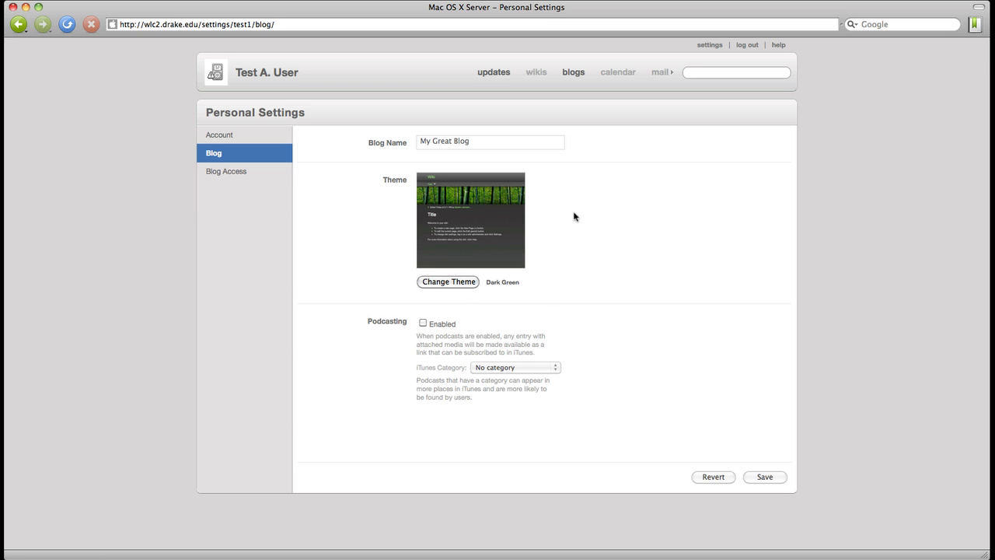
{"action": "left_click", "coordinate": [423, 323]}
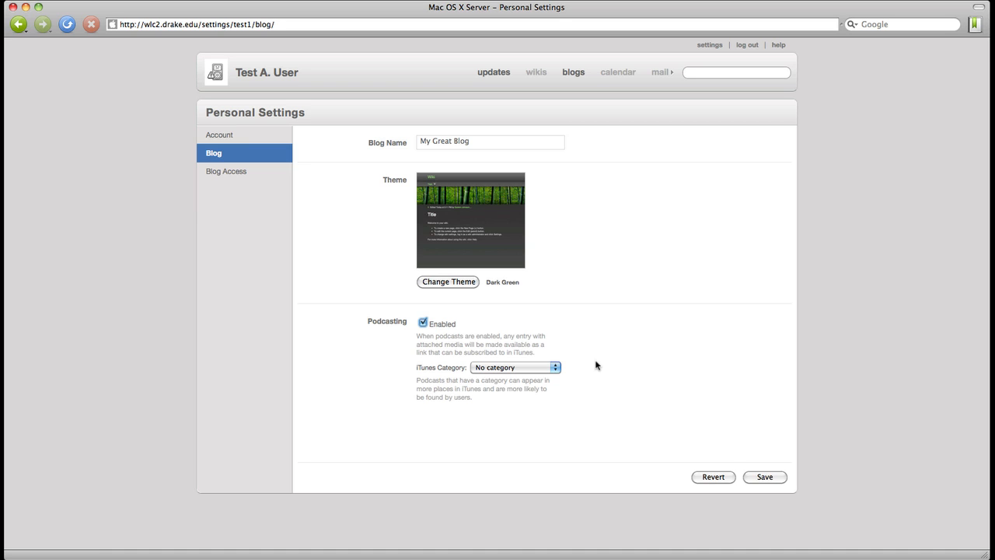
{"action": "left_click", "coordinate": [764, 478]}
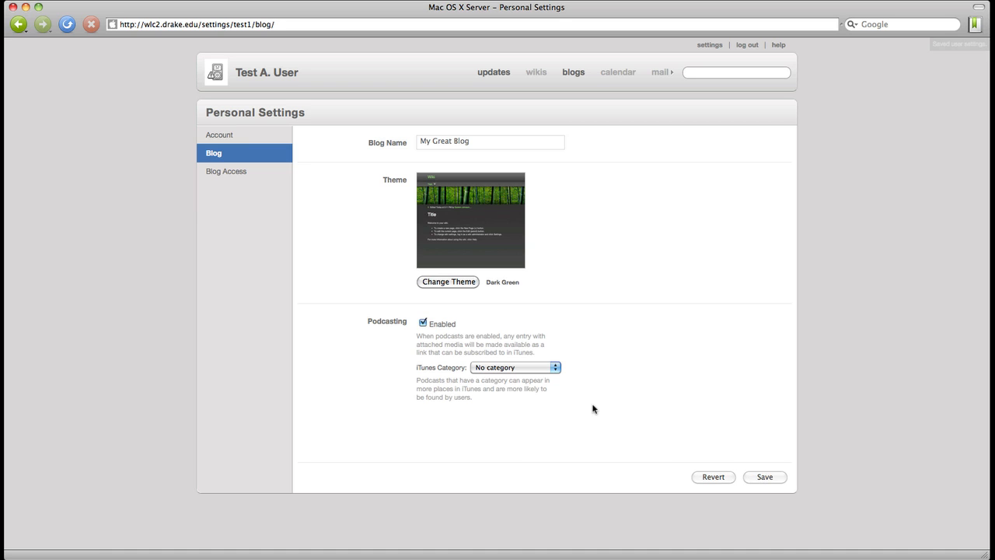
In the blog access settings, make the blog public with login required to read, and review who may leave comments
{"action": "left_click", "coordinate": [241, 171]}
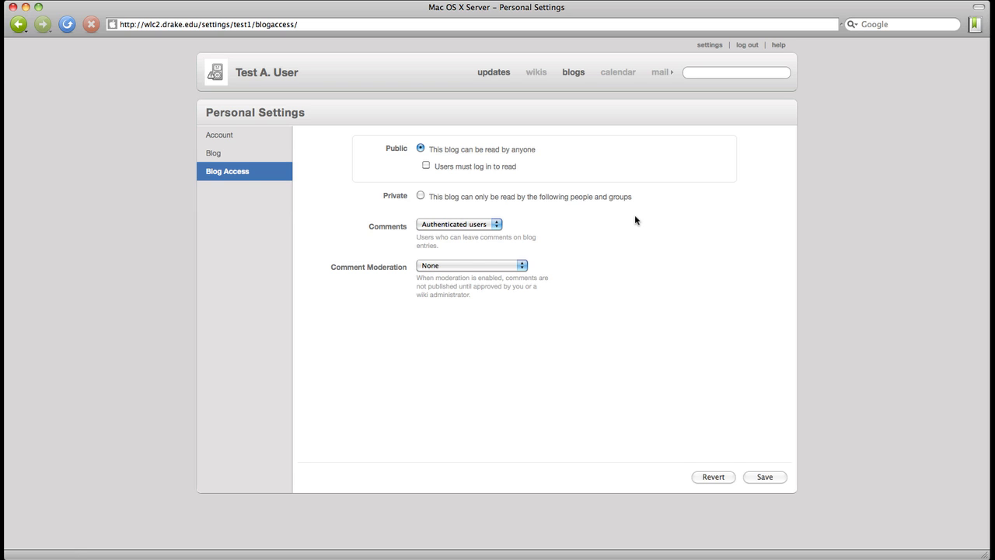
{"action": "left_click", "coordinate": [425, 167]}
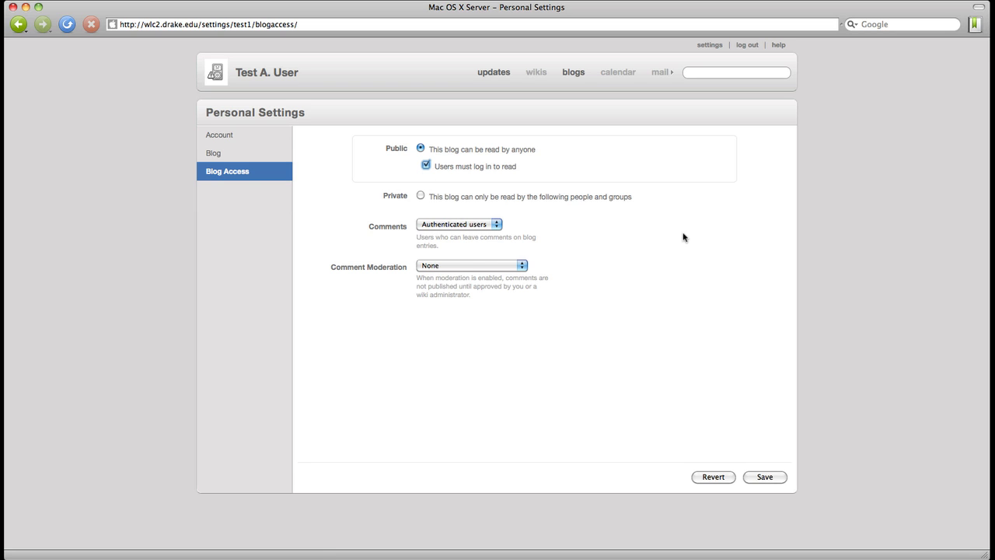
{"action": "left_click", "coordinate": [418, 195]}
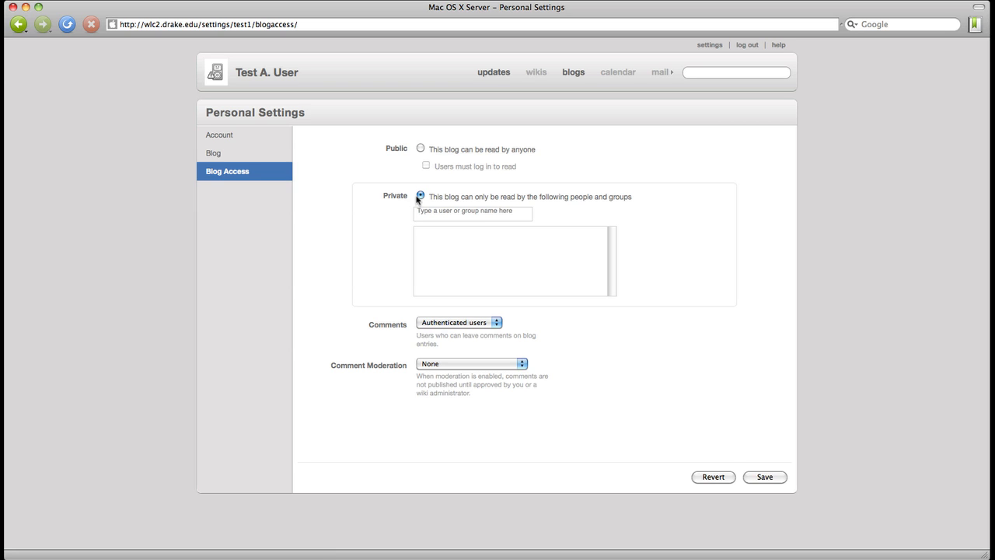
{"action": "left_click", "coordinate": [420, 150]}
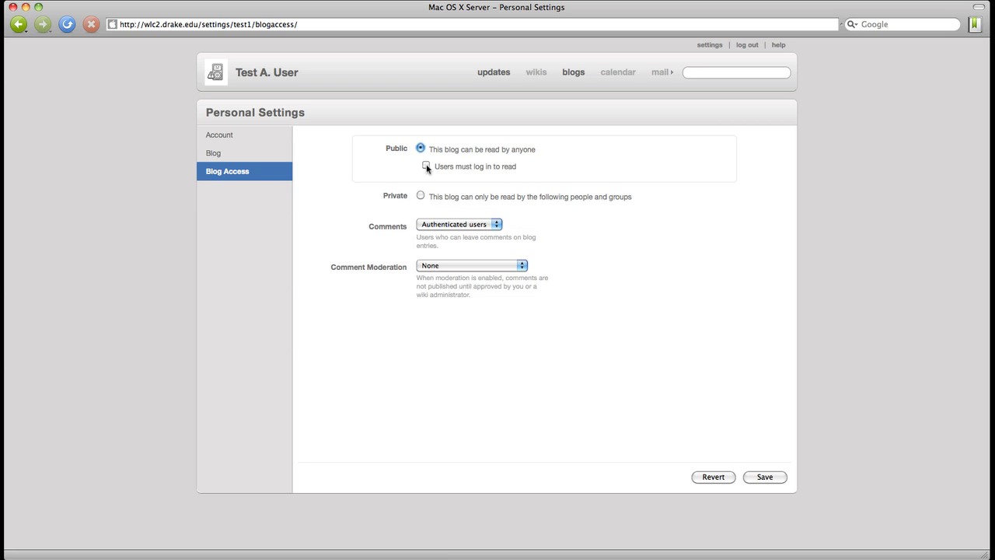
{"action": "left_click", "coordinate": [426, 165]}
{"action": "left_click", "coordinate": [488, 228]}
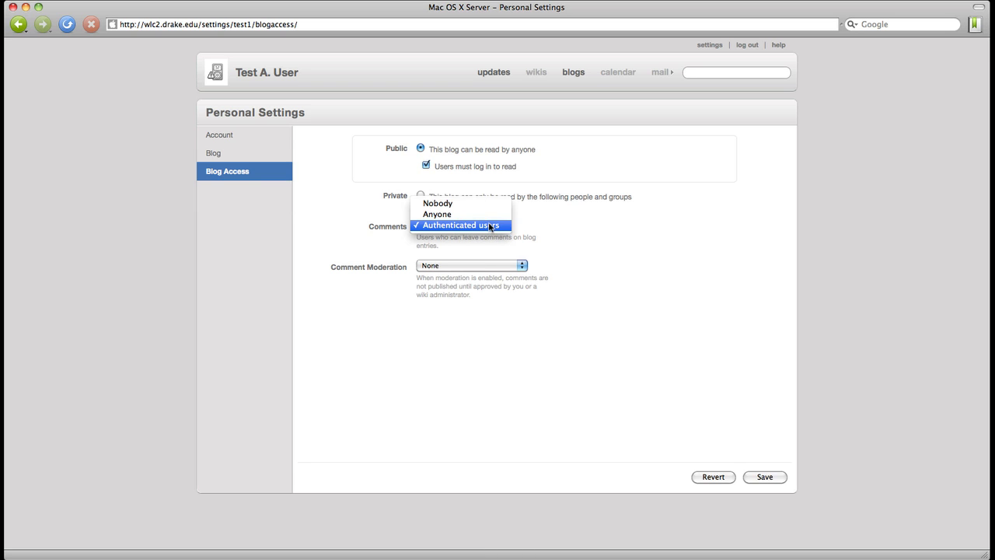
{"action": "left_click", "coordinate": [583, 231]}
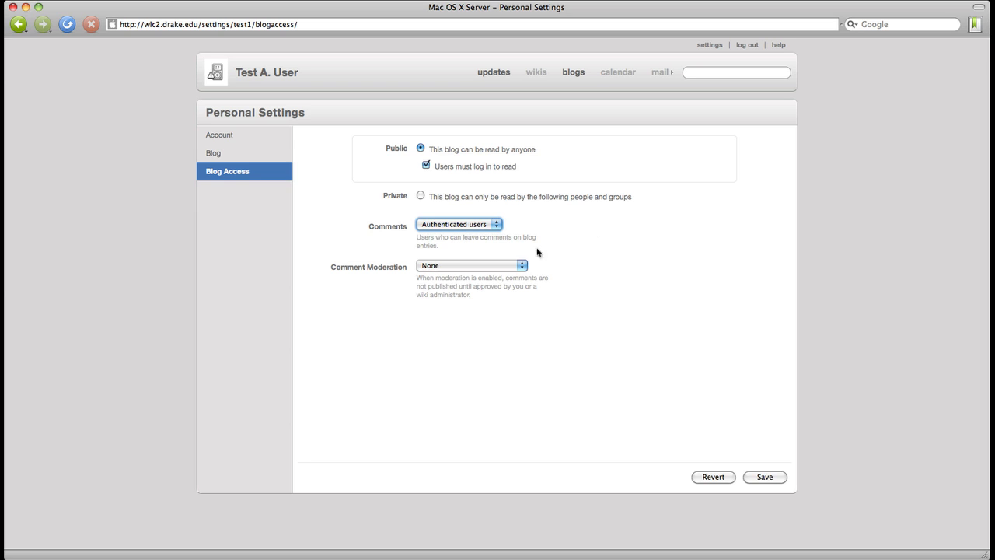
Try the All comments and Only anonymous comments options for comment moderation, ending on All comments
{"action": "left_click", "coordinate": [503, 265]}
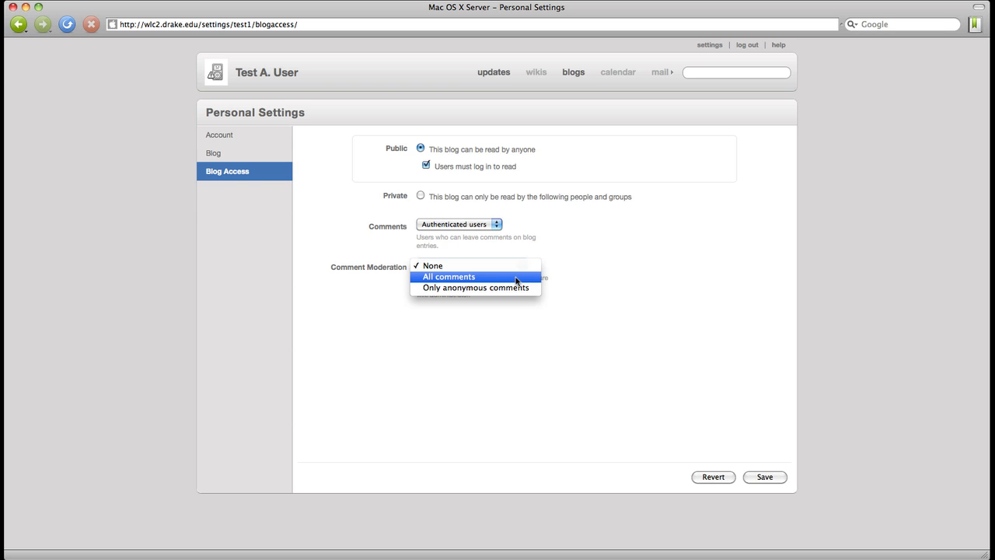
{"action": "left_click", "coordinate": [517, 278]}
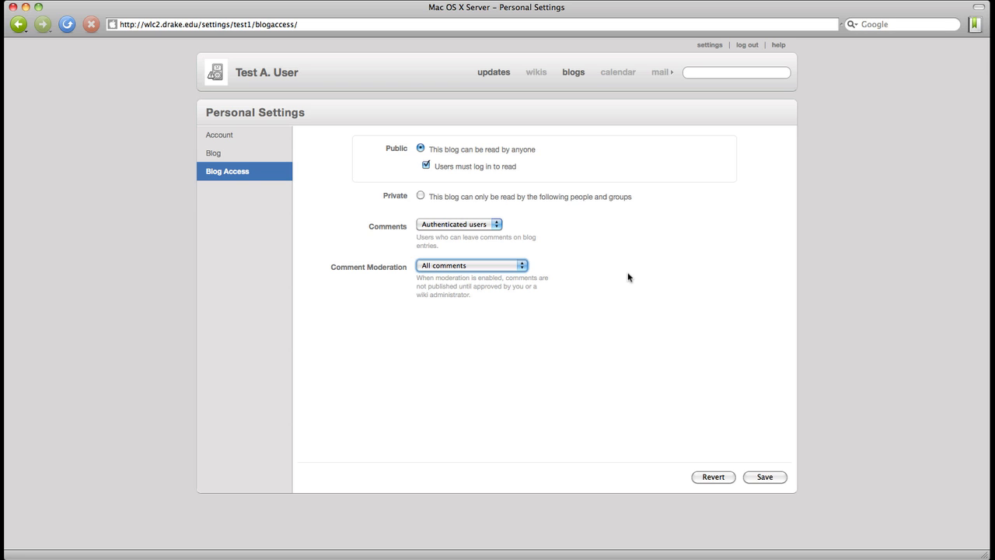
{"action": "left_click", "coordinate": [513, 264]}
{"action": "left_click", "coordinate": [528, 280]}
{"action": "left_click", "coordinate": [506, 268]}
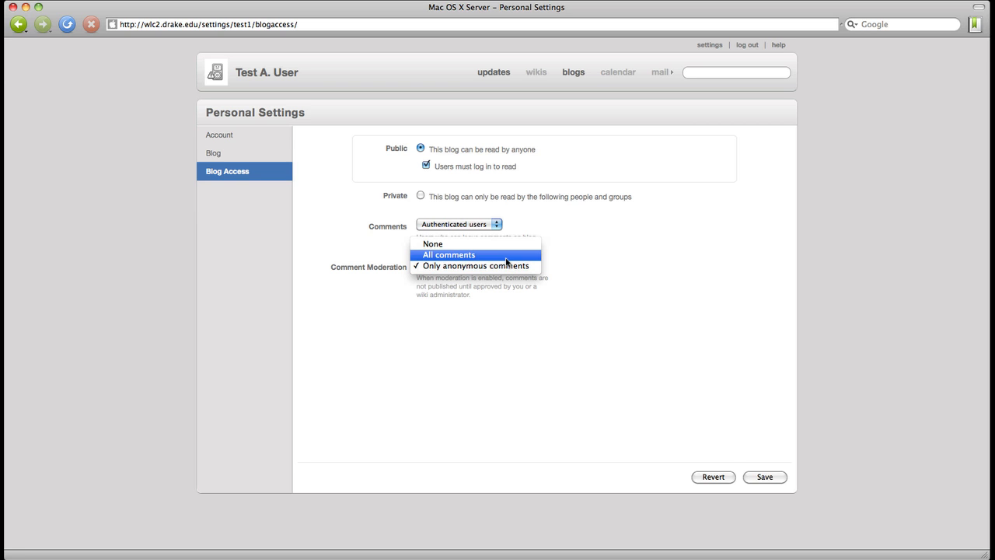
{"action": "left_click", "coordinate": [505, 256]}
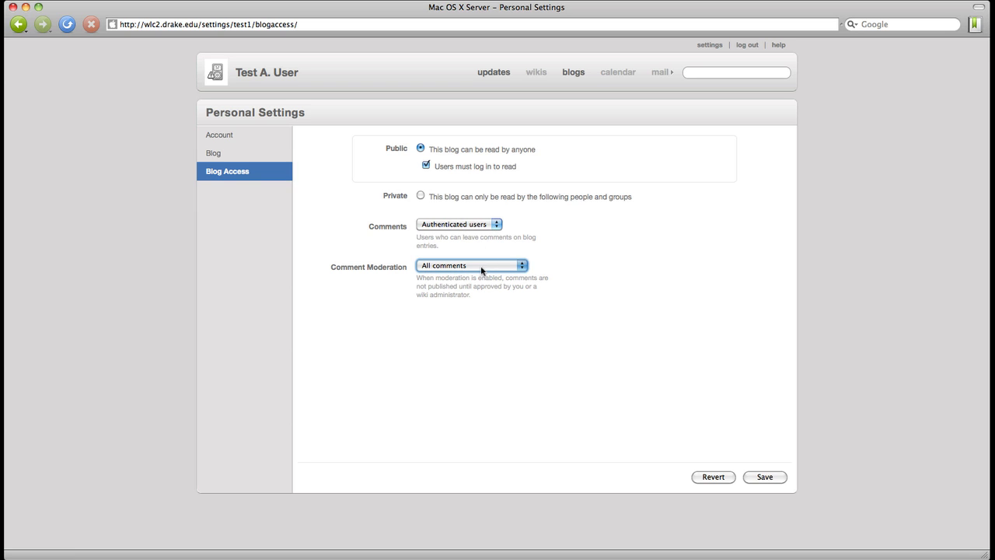
Set comment moderation to None, require readers to log in, and save the blog access settings
{"action": "left_click", "coordinate": [418, 162]}
{"action": "left_click", "coordinate": [437, 167]}
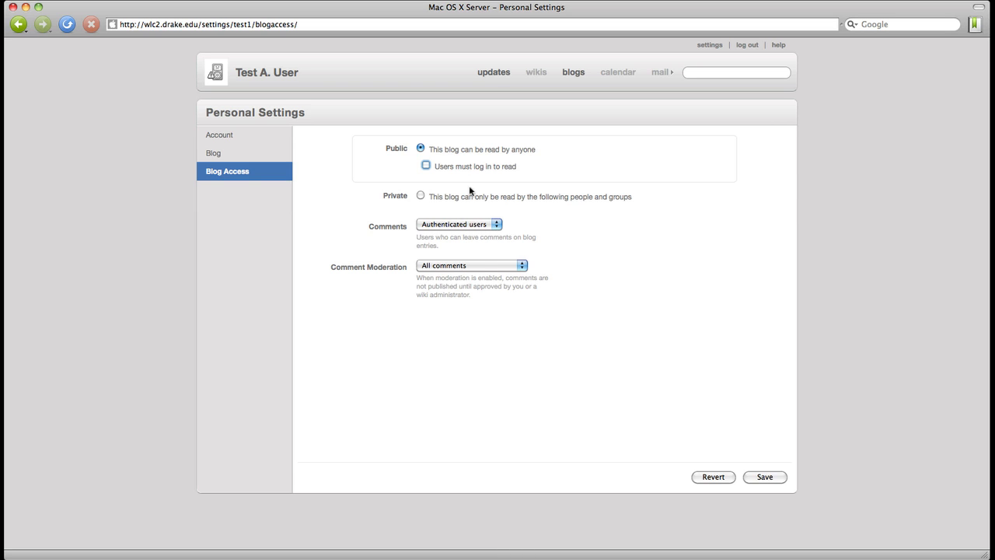
{"action": "left_click", "coordinate": [426, 165]}
{"action": "left_click", "coordinate": [524, 266]}
{"action": "left_click", "coordinate": [490, 257]}
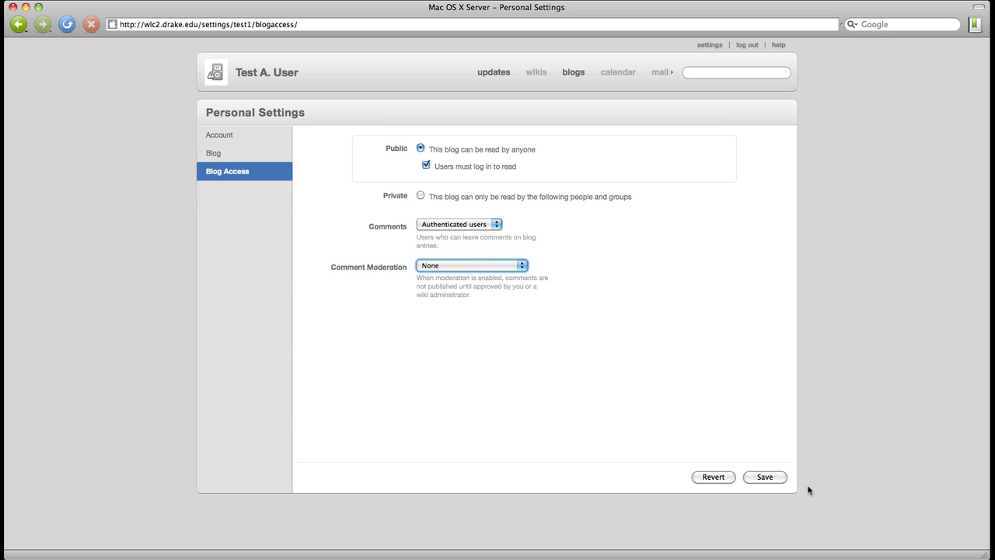
{"action": "left_click", "coordinate": [765, 477]}
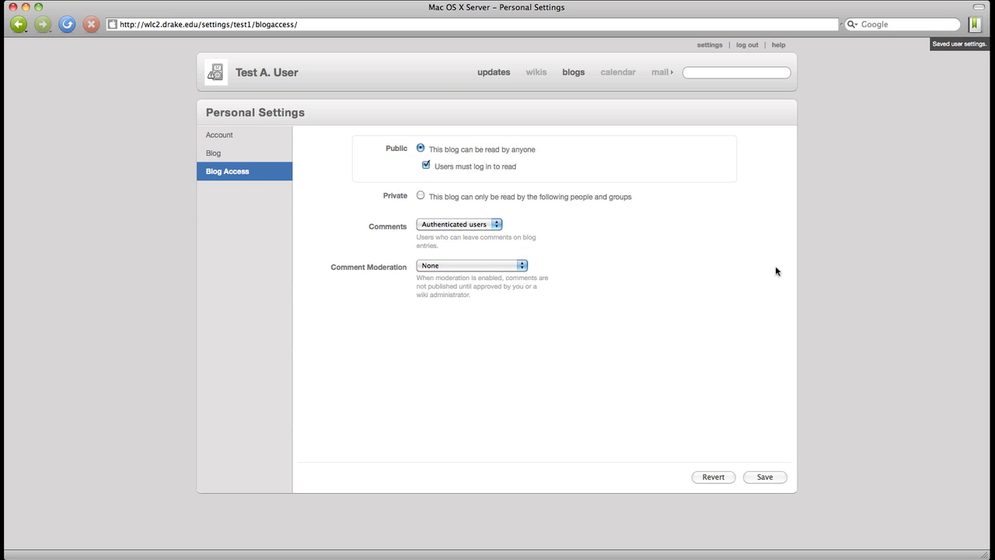
Open My Great Blog to check its new look, and try the iTunes subscription link without opening iTunes
{"action": "left_click", "coordinate": [272, 75]}
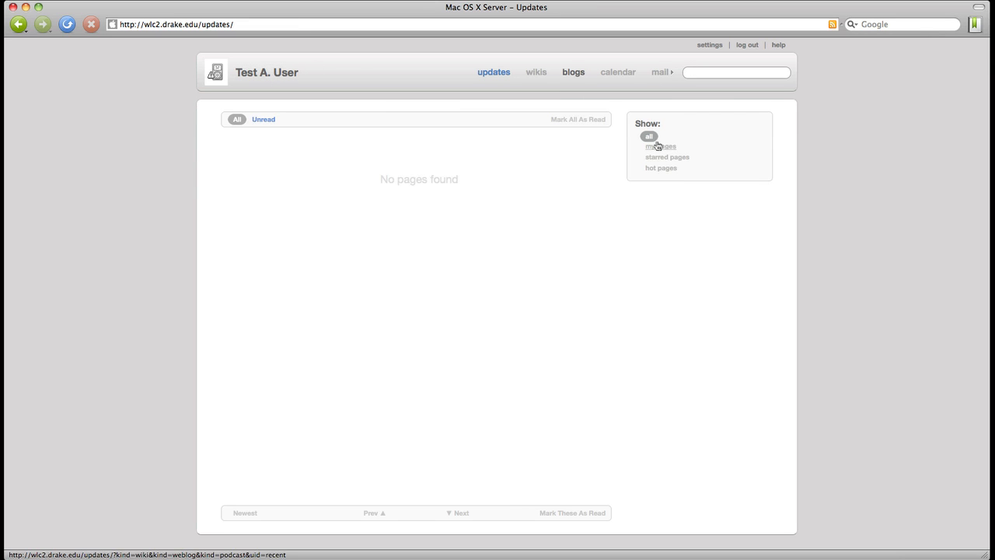
{"action": "left_click", "coordinate": [572, 72]}
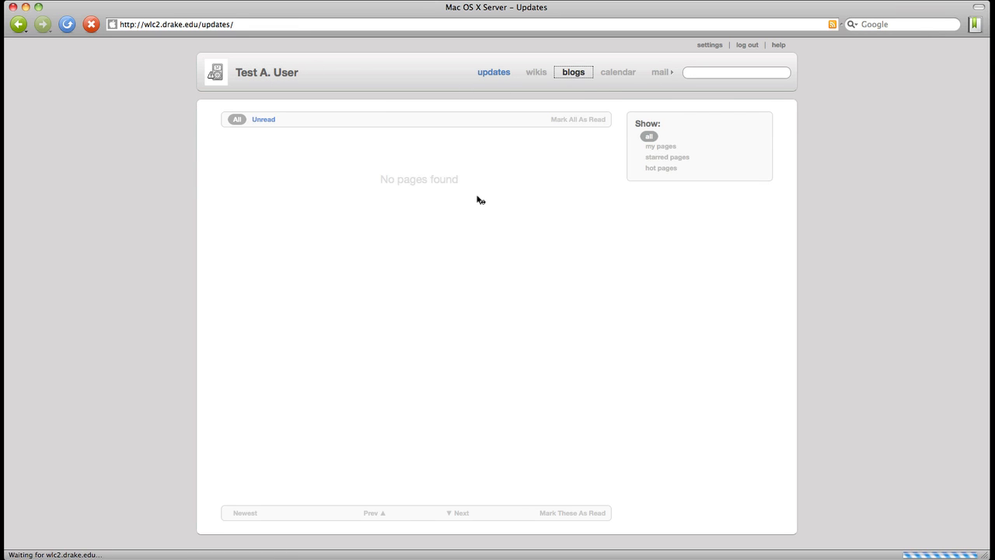
{"action": "left_click", "coordinate": [673, 246]}
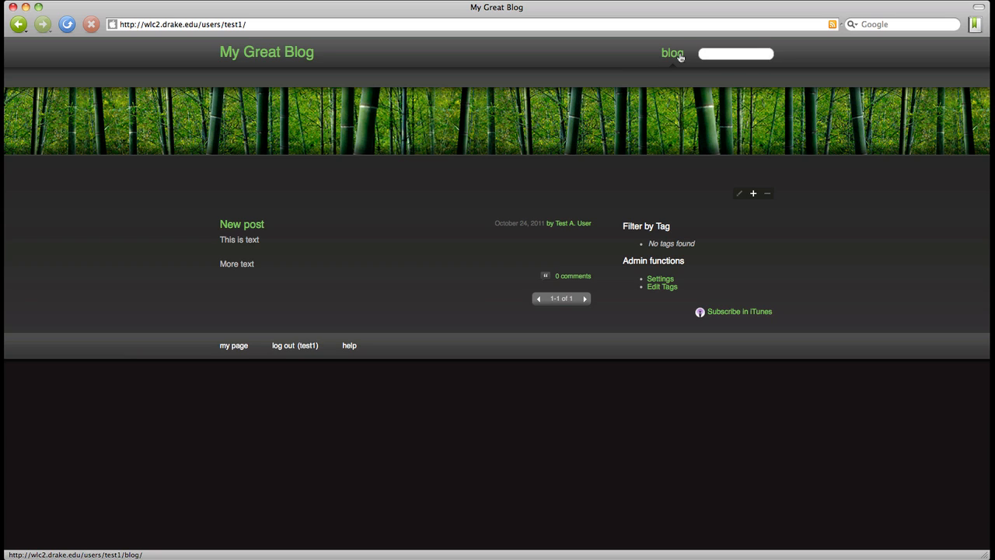
{"action": "left_click", "coordinate": [723, 314]}
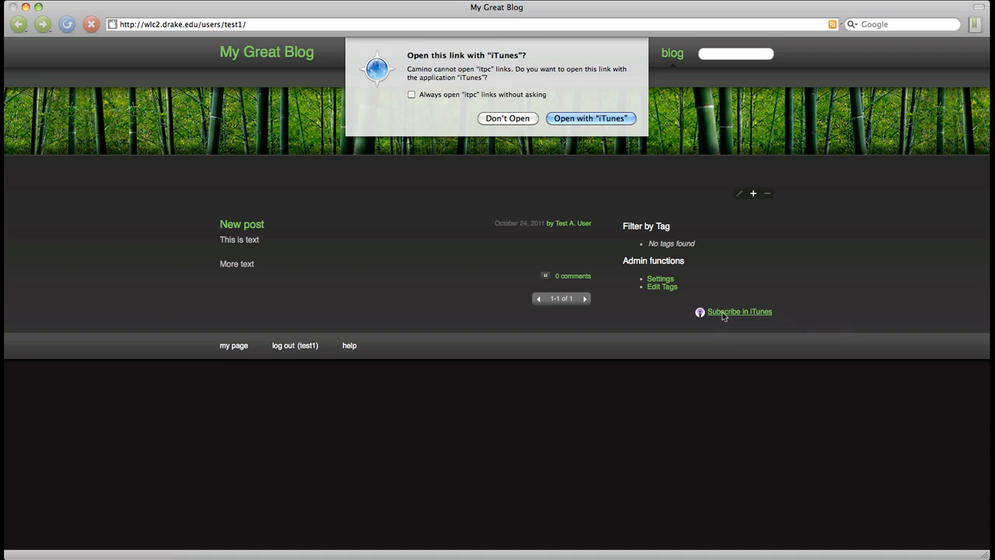
{"action": "left_click", "coordinate": [505, 120]}
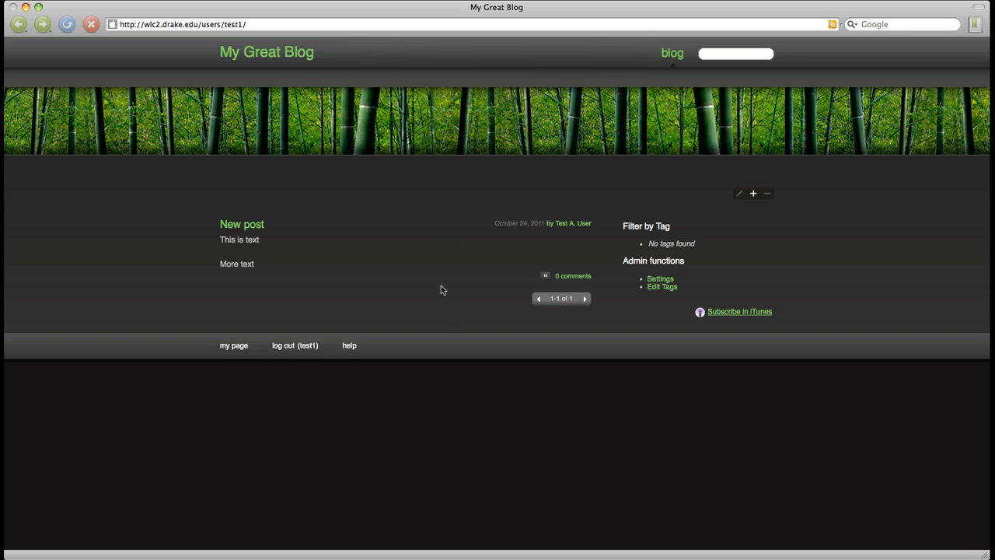